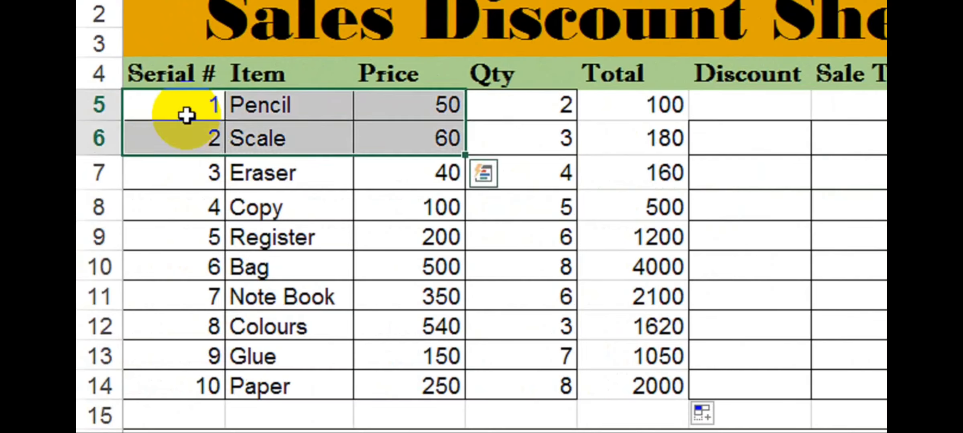
key(shift+Down)
key(shift+Right)
key(shift+Right)
key(shift+Down)
key(shift+Down)
key(shift+Down)
key(shift+Down)
key(shift+Down)
key(shift+Down)
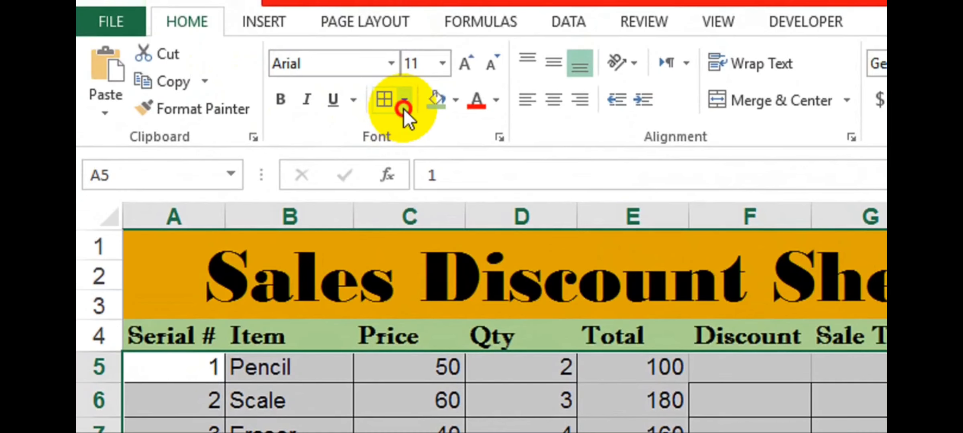
Apply All Borders to the item table from A5 through the Sale Tax column, row 14.
click(403, 109)
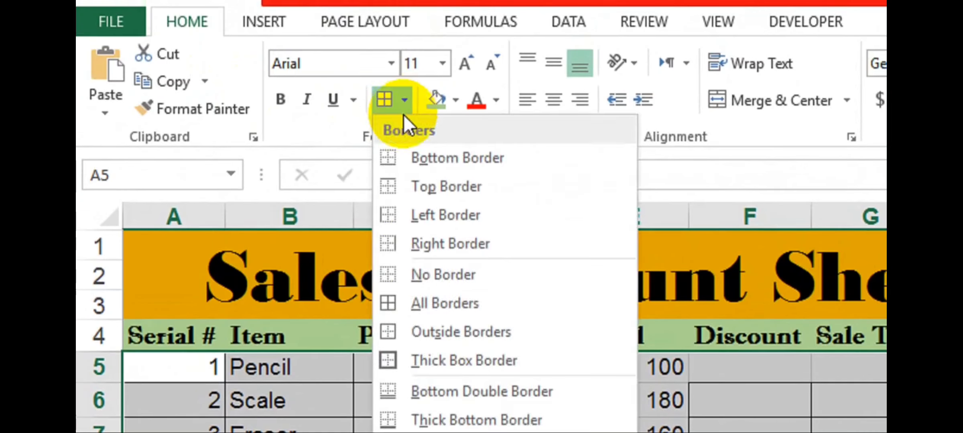
click(446, 317)
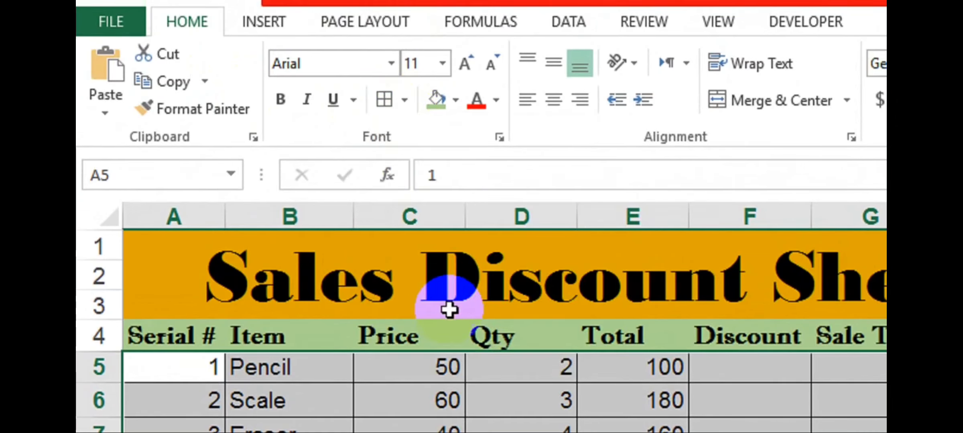
click(713, 432)
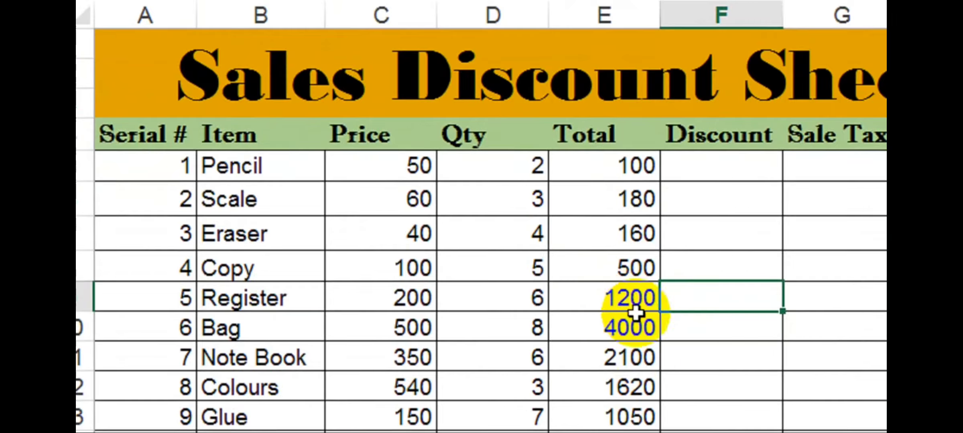
Review the Pencil and Eraser Totals (100, 160) and select the first Discount cell.
click(738, 166)
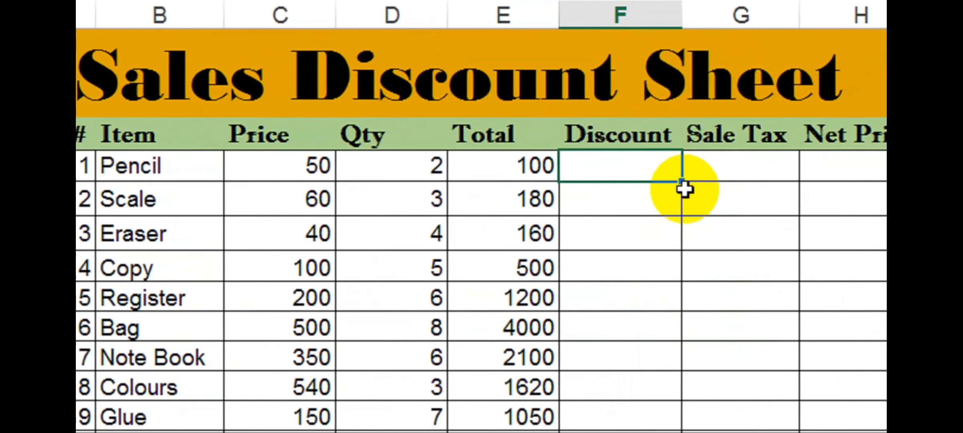
click(520, 175)
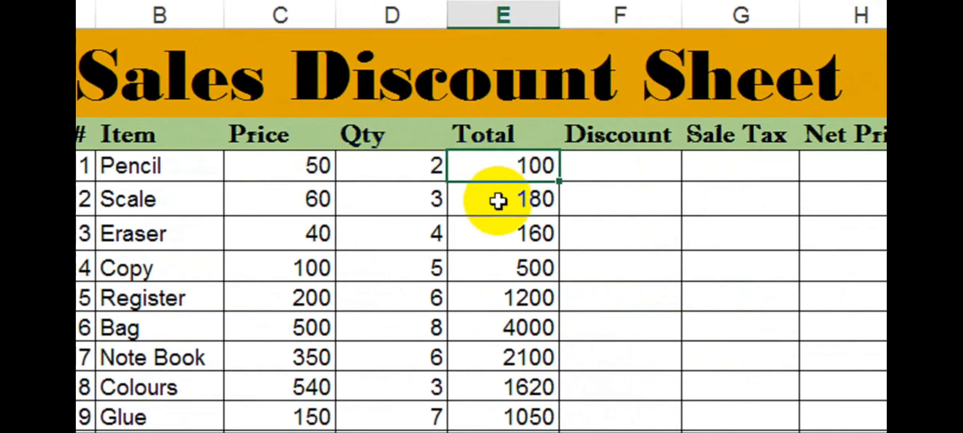
click(496, 238)
click(613, 172)
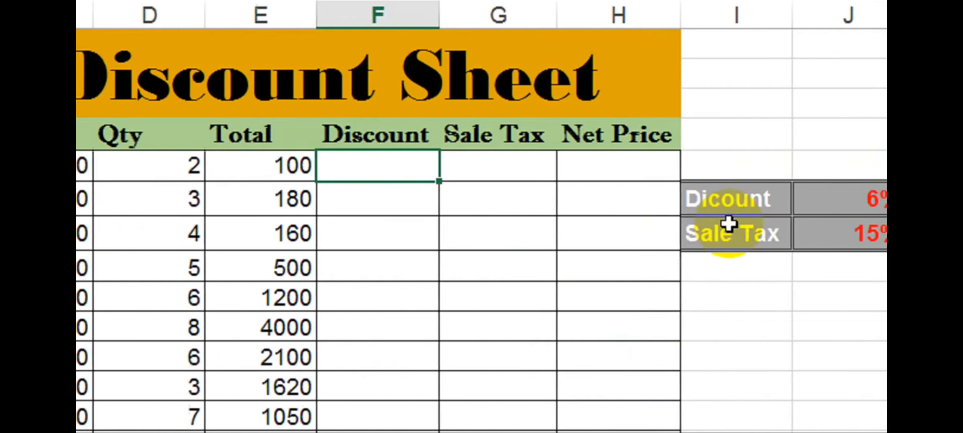
Enter the Pencil discount formula =E5*$J$6, giving 6.
text(=)
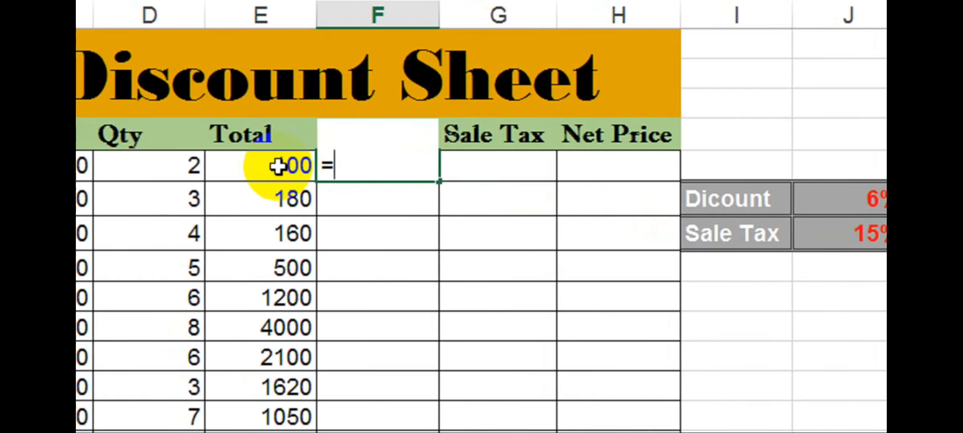
click(253, 167)
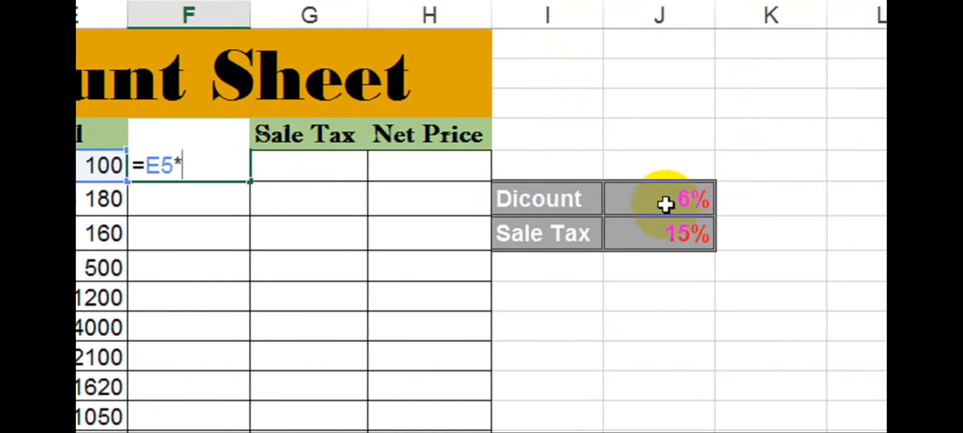
click(662, 203)
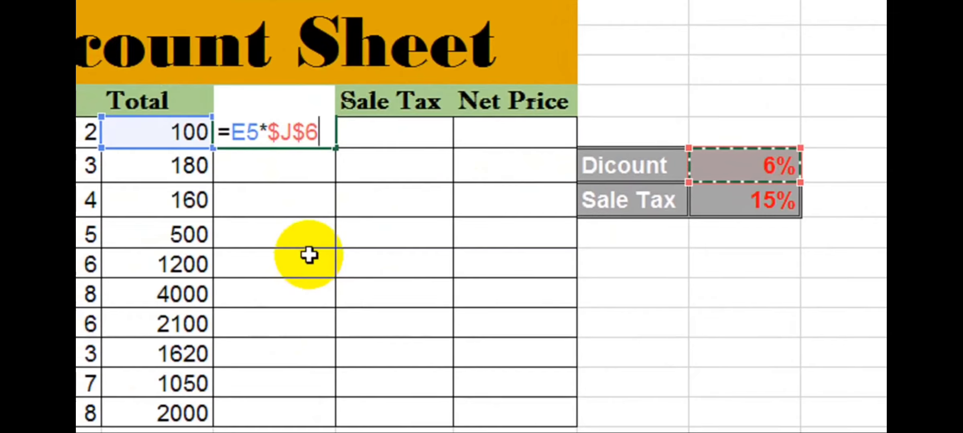
key(Return)
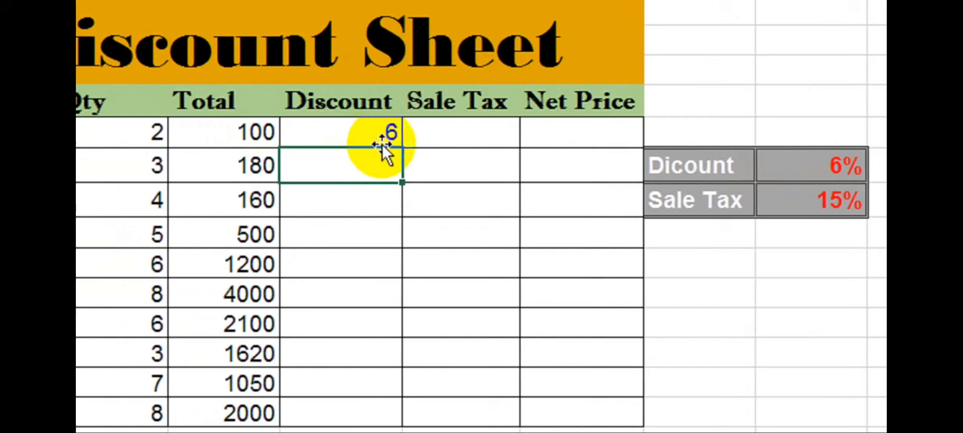
Fill the discount formula down to Paper and verify values such as 9.6, 10.8, 30, 72, 240.
click(356, 132)
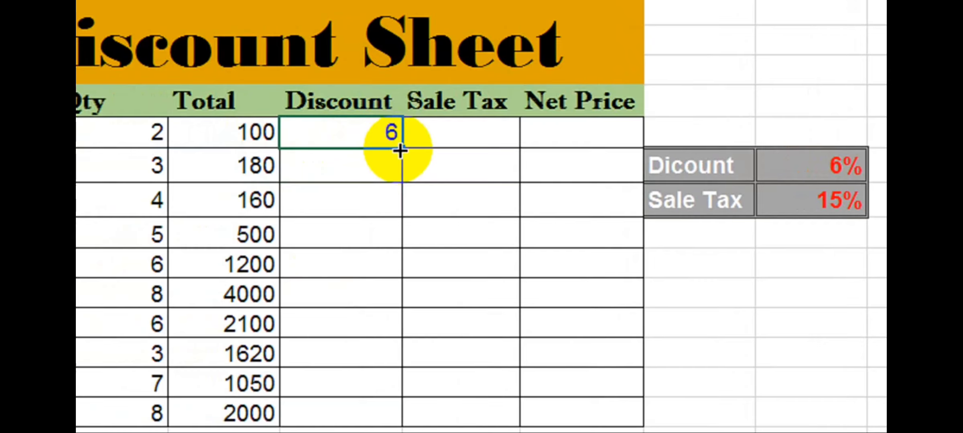
drag(400, 149, 400, 427)
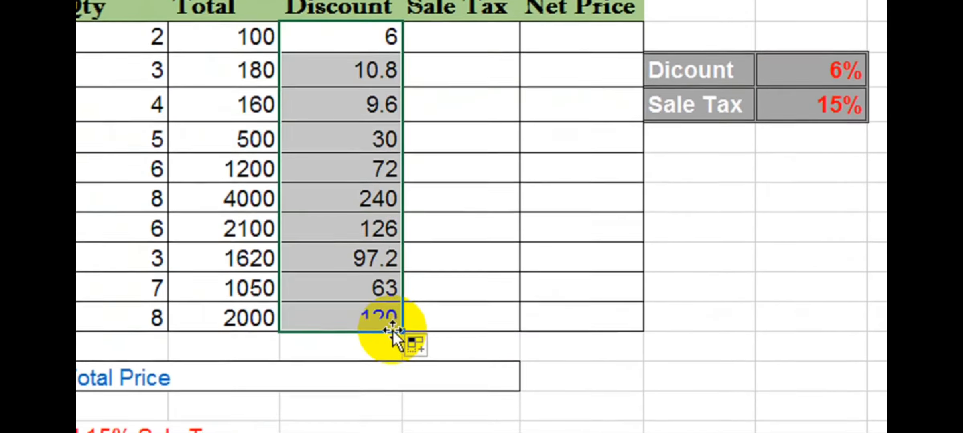
click(329, 95)
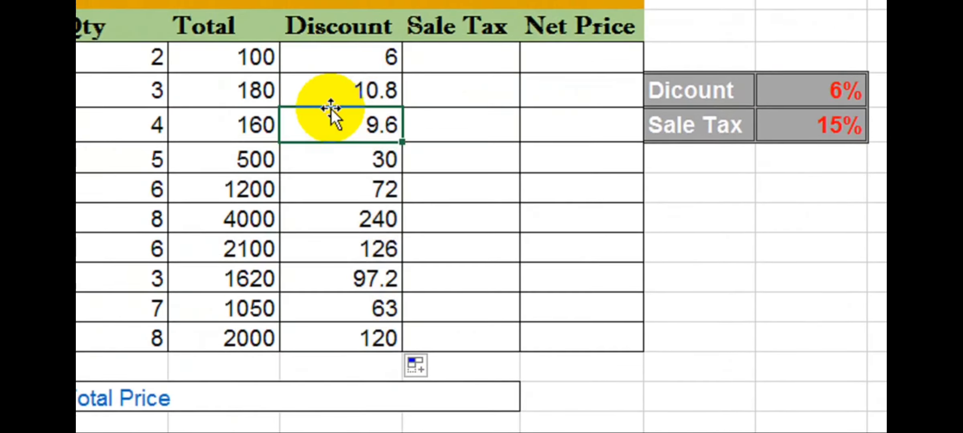
click(328, 101)
click(329, 137)
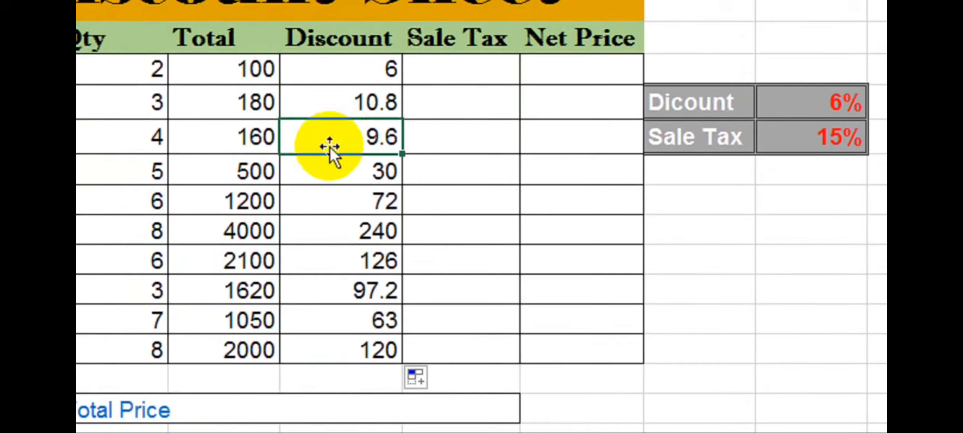
click(330, 178)
click(326, 206)
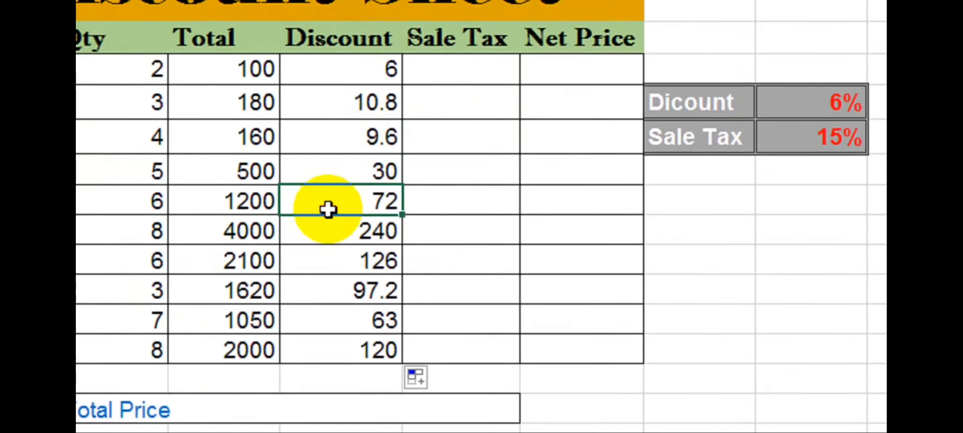
click(324, 232)
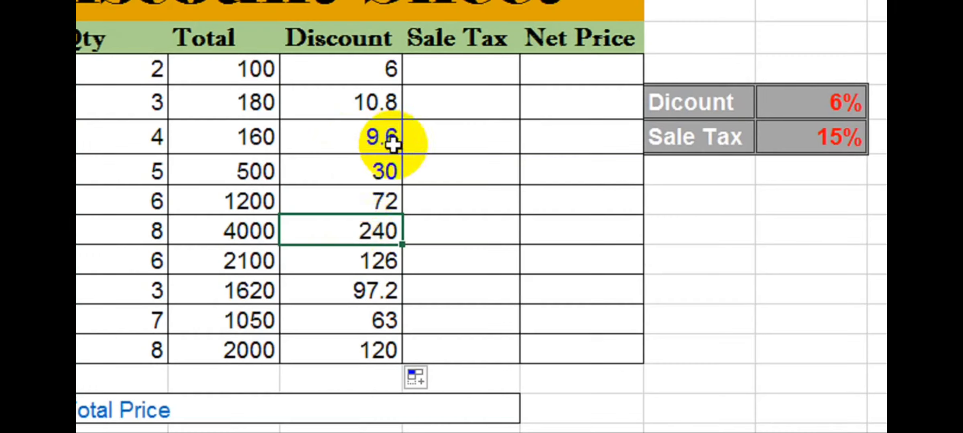
Enter the Pencil sale tax formula, Total times the 15% rate cell, giving 15.
click(488, 67)
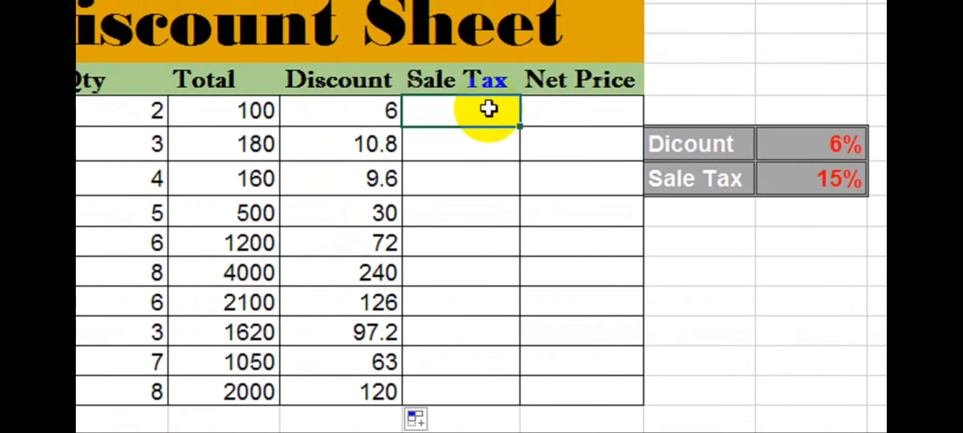
double_click(490, 109)
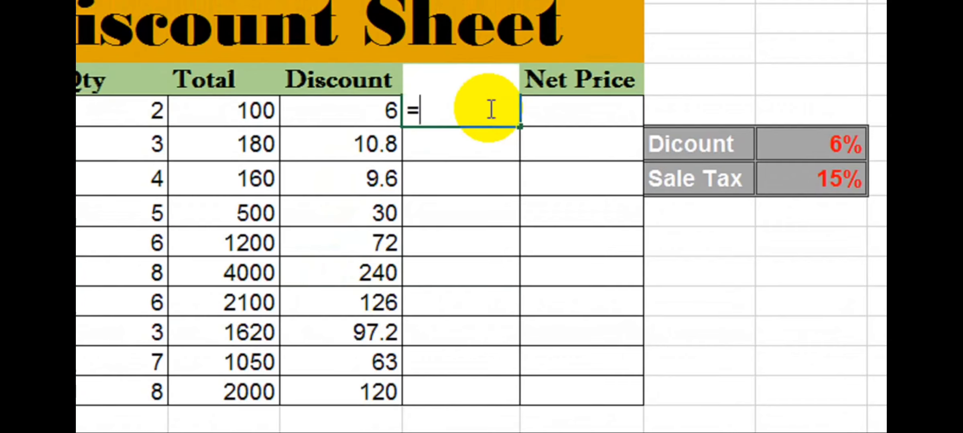
text(=)
key(Left)
key(Left)
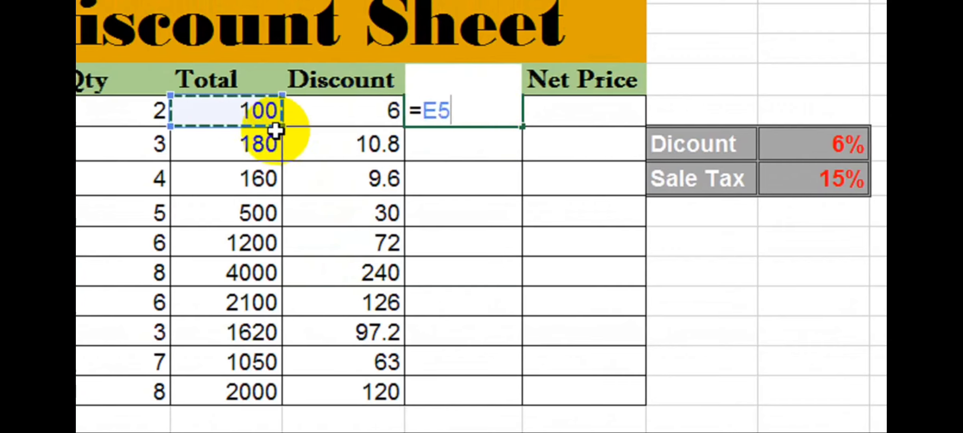
text(*)
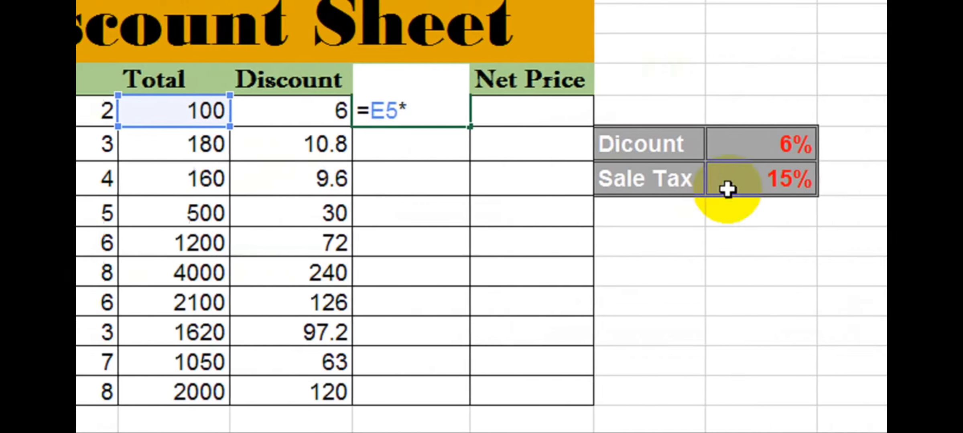
click(702, 184)
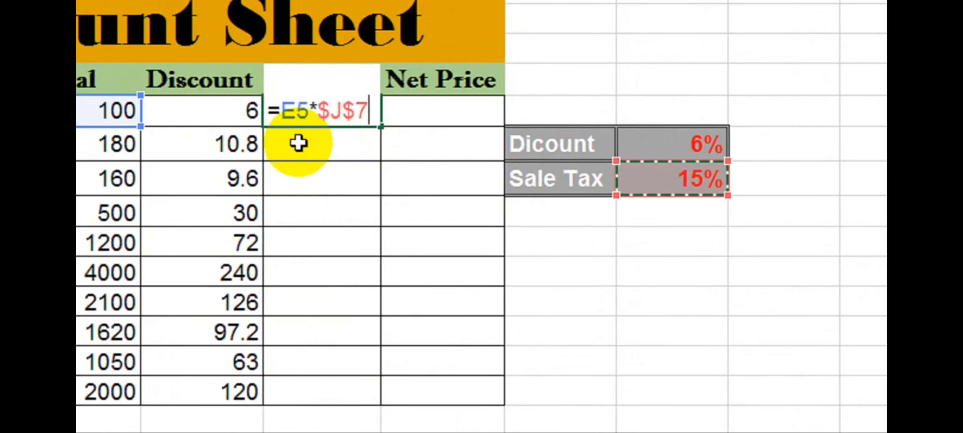
key(Return)
Fill the sale tax formula down the column and check the Pencil, Scale and third-item values.
click(343, 115)
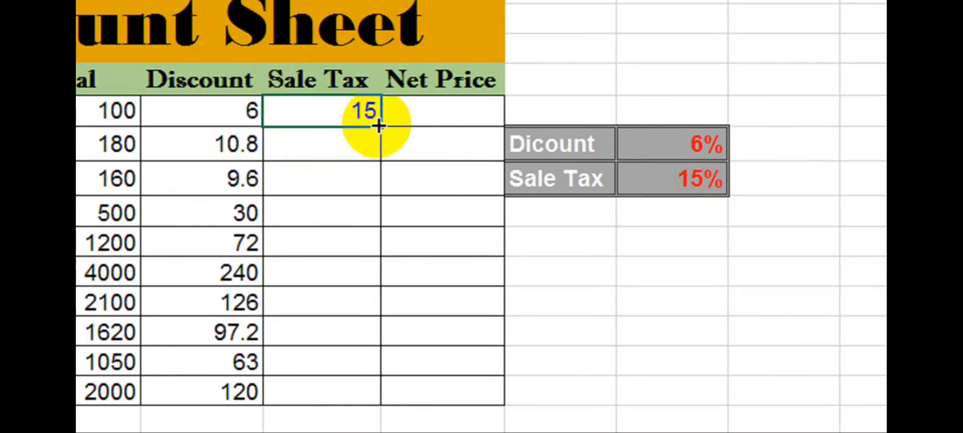
drag(379, 128, 363, 322)
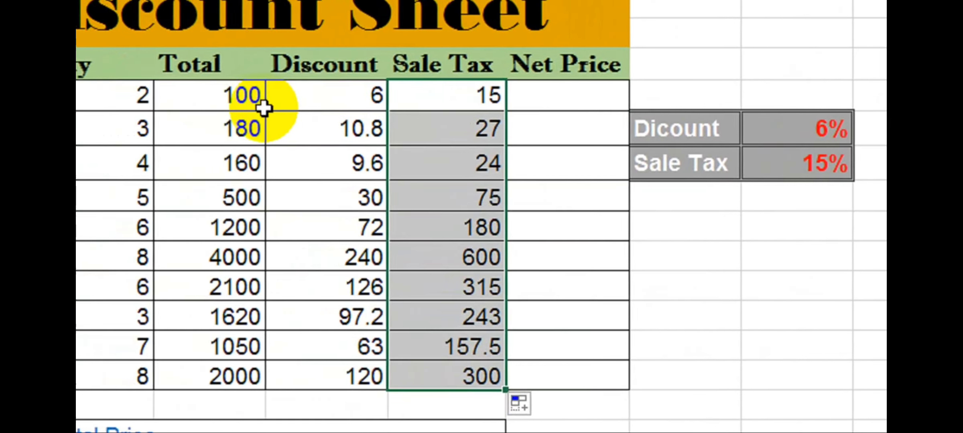
click(260, 105)
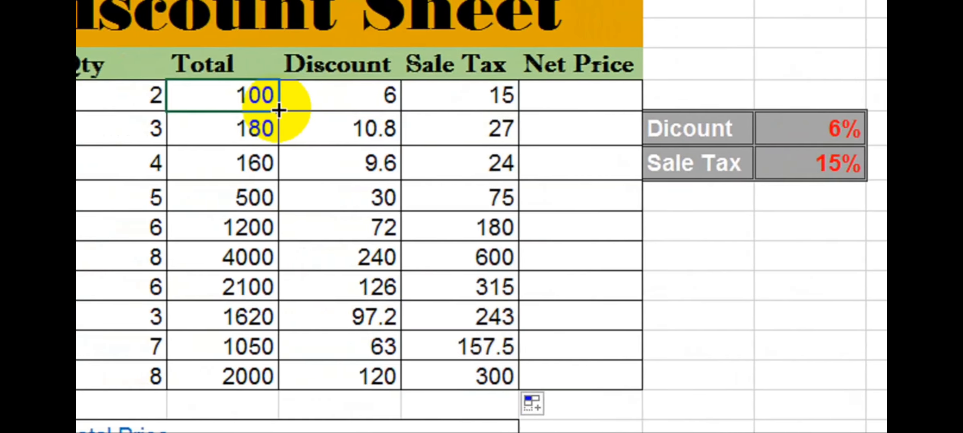
click(479, 108)
click(250, 145)
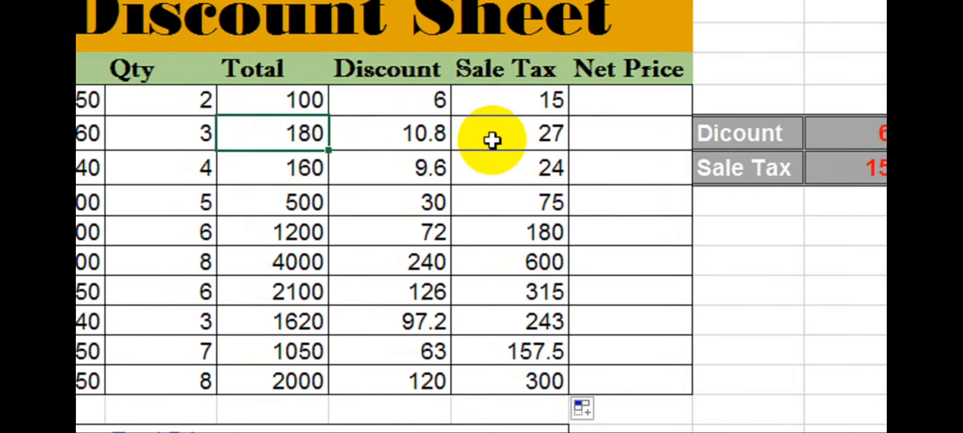
key(Right)
key(Right)
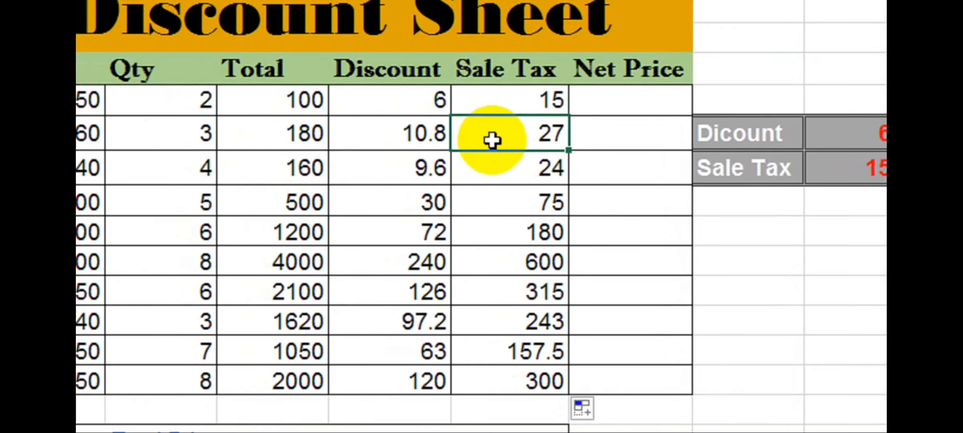
click(279, 172)
click(496, 175)
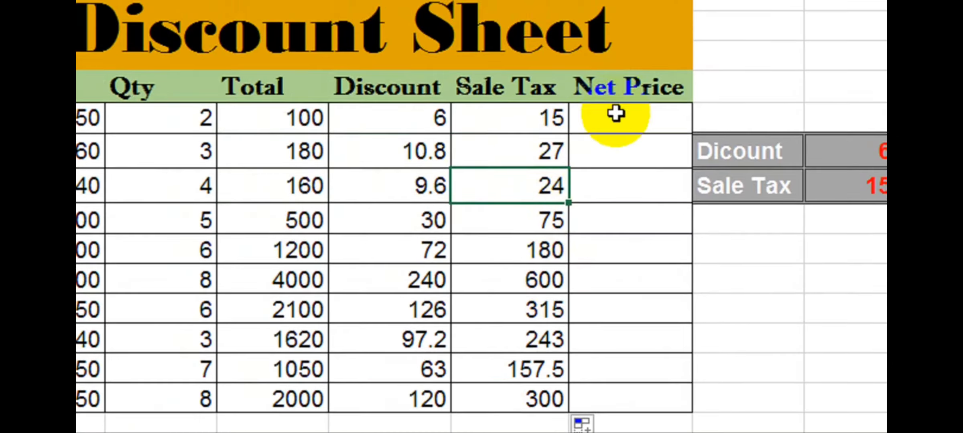
click(616, 102)
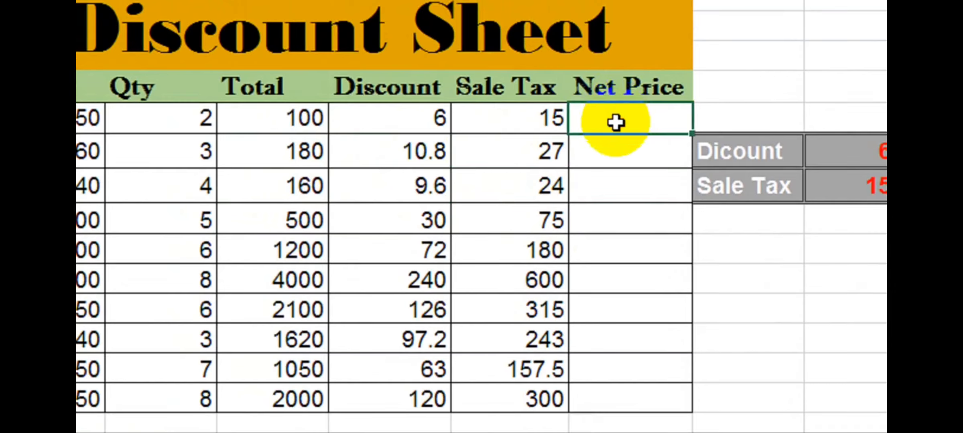
Give Pencil a Net Price of Total plus Sale Tax minus Discount, 109, and check its inputs.
text(=()
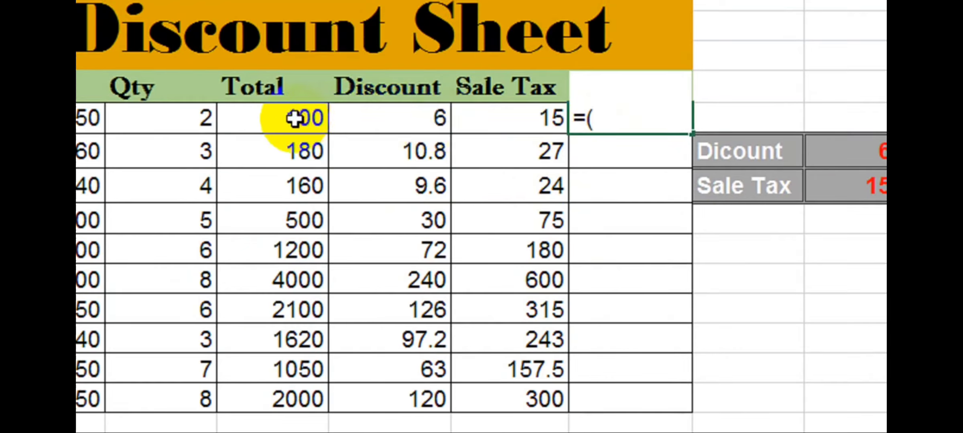
click(278, 121)
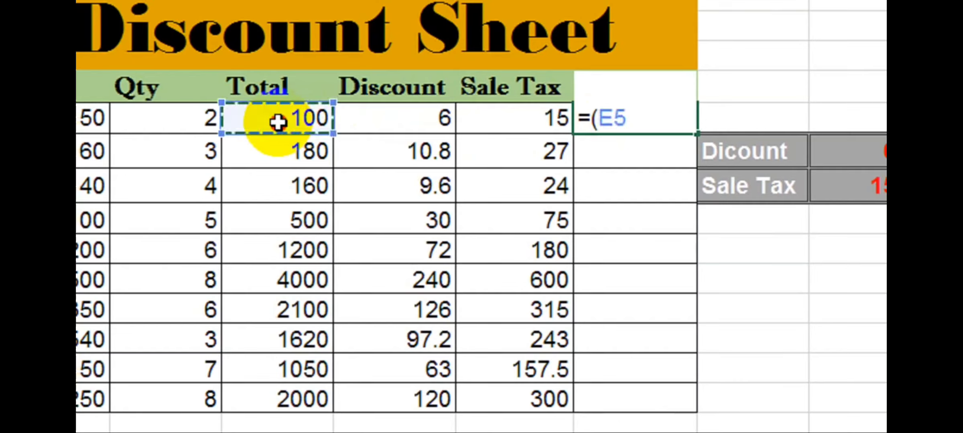
text(+)
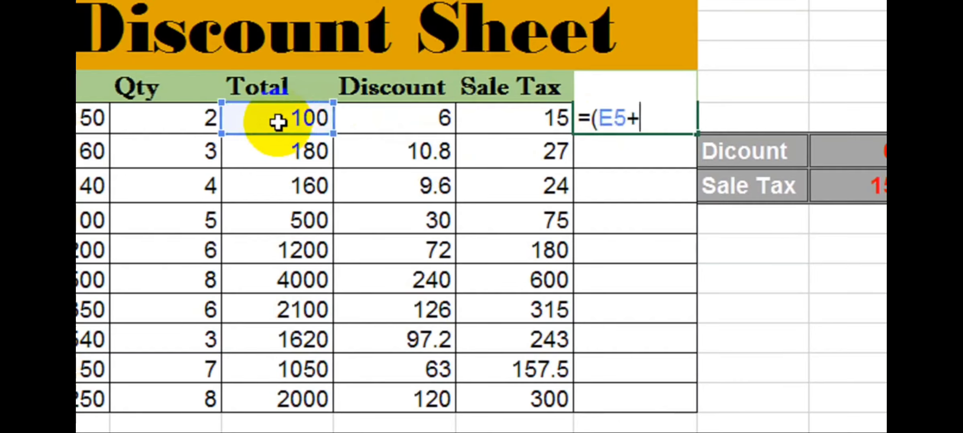
click(498, 120)
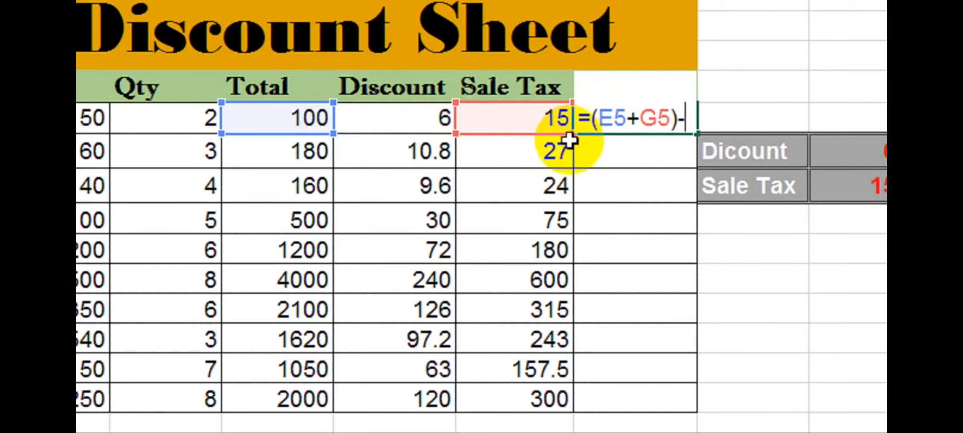
click(409, 126)
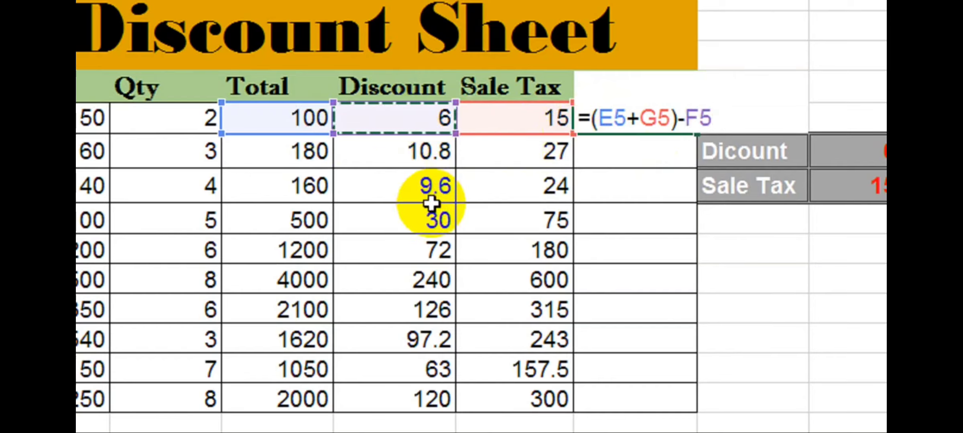
key(Return)
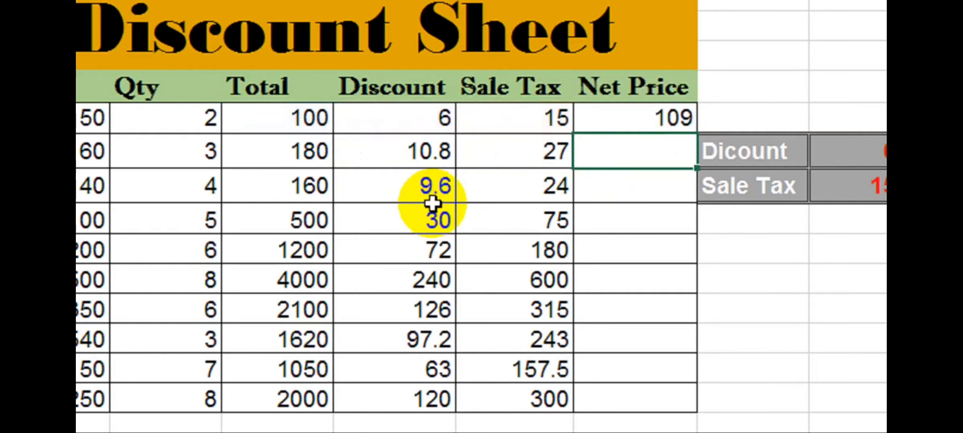
click(649, 121)
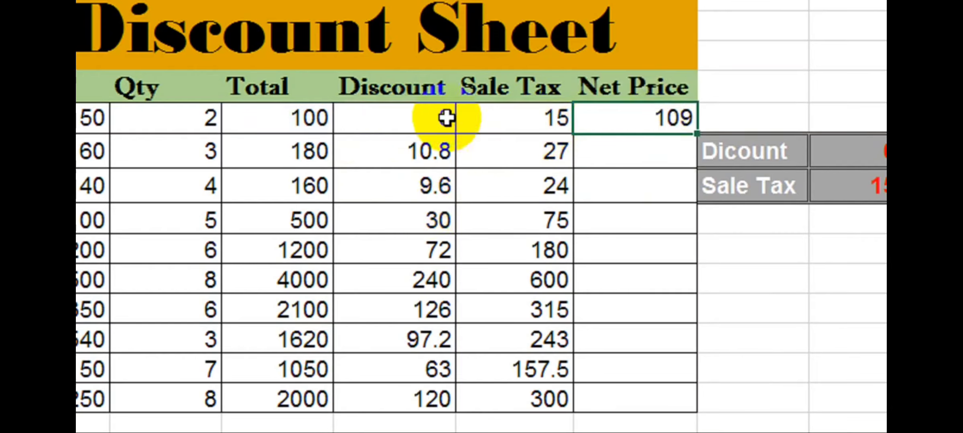
click(297, 121)
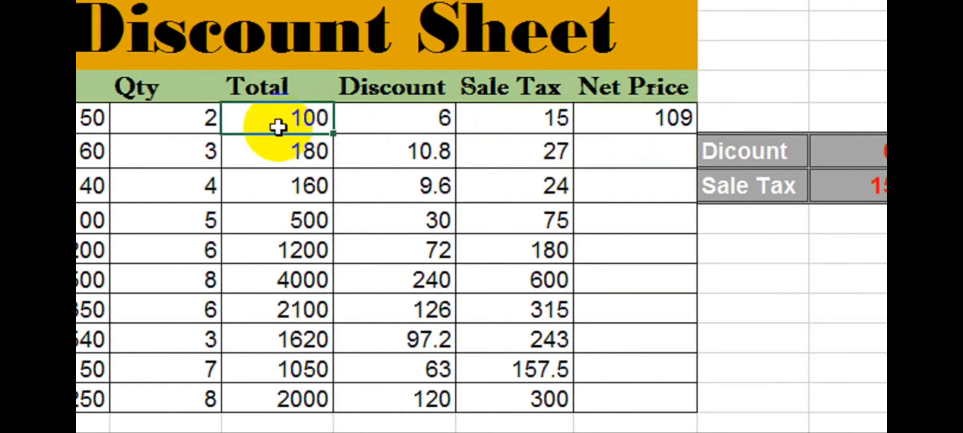
click(486, 117)
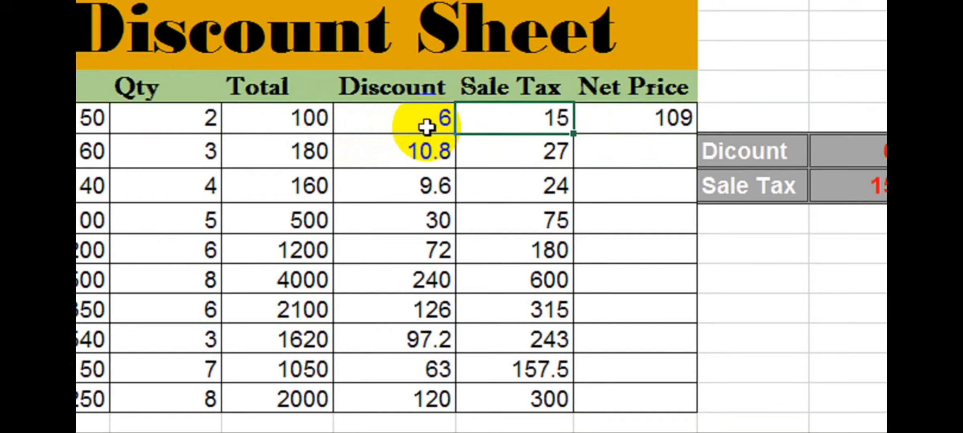
click(627, 121)
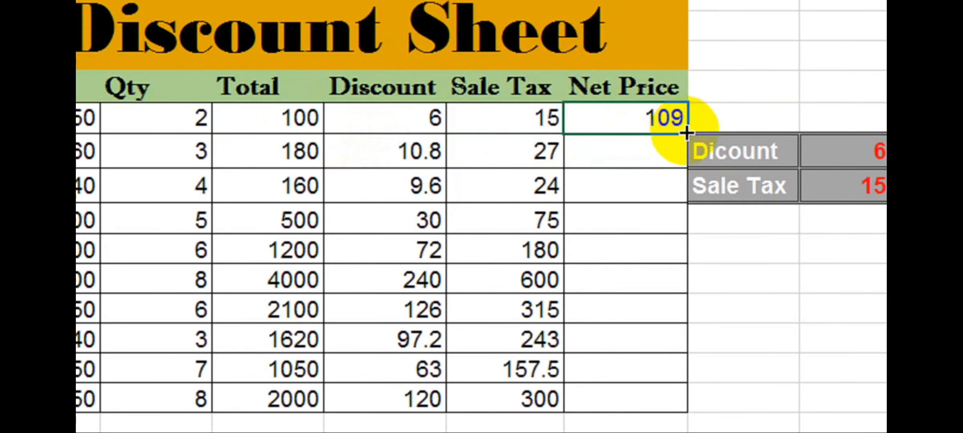
Copy the Net Price formula down to H14 and spot-check the second through fourth items.
drag(686, 134, 674, 403)
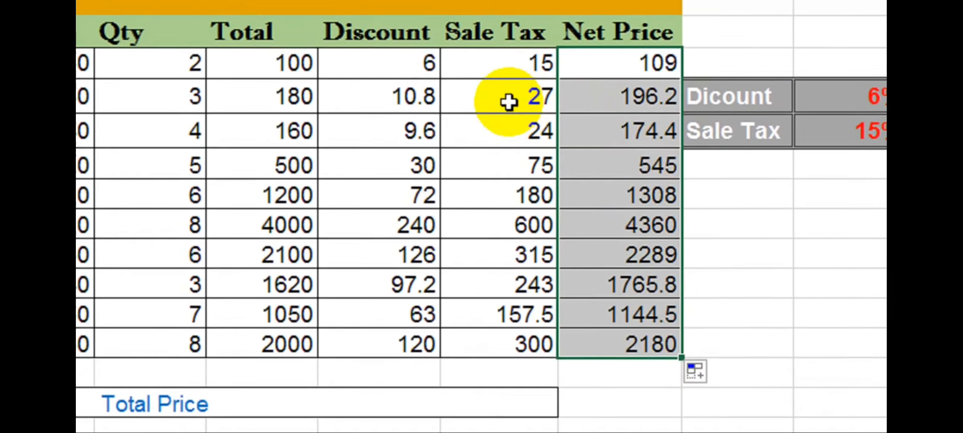
click(508, 102)
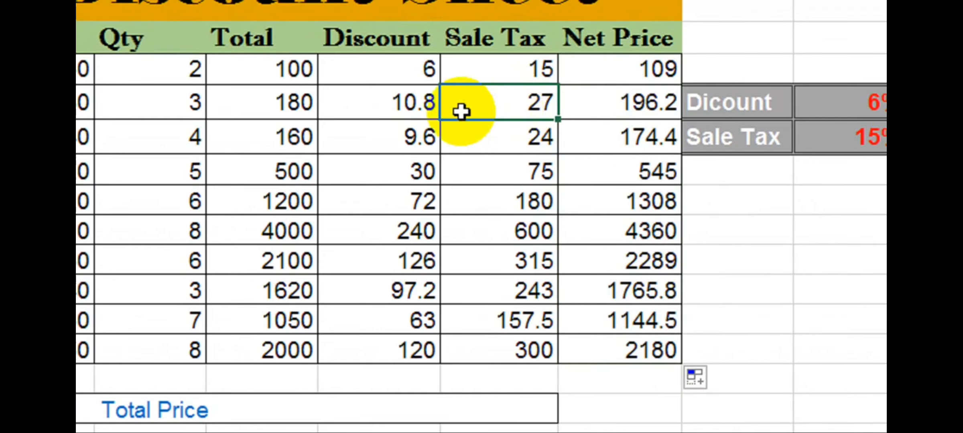
click(601, 107)
click(601, 136)
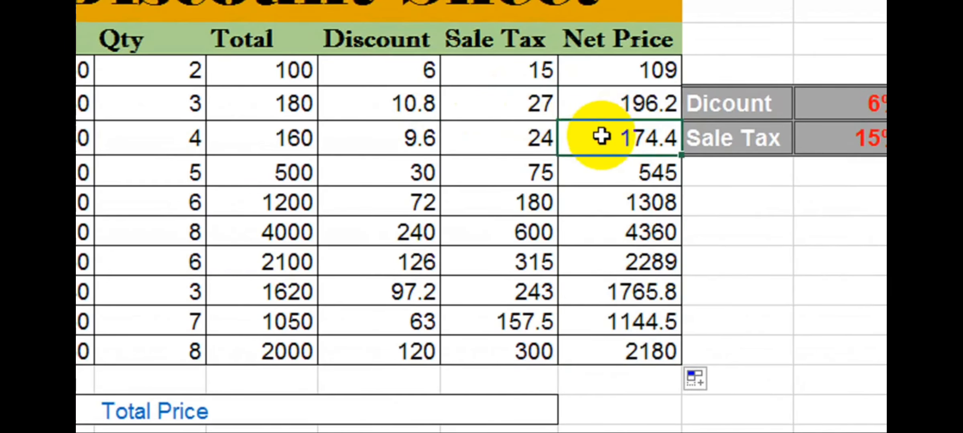
click(606, 170)
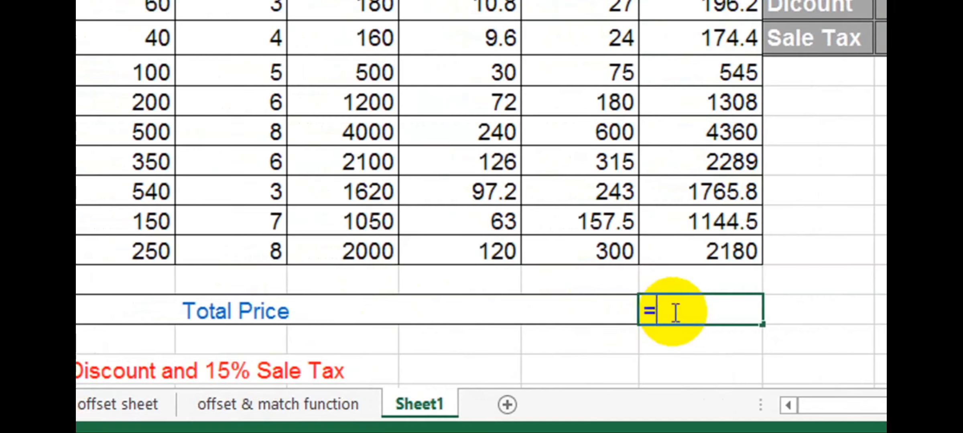
Enter =SUM(H5:H14) in Total Price, giving 14071.9, then select the Scale and Eraser Totals.
click(676, 313)
text(=sum()
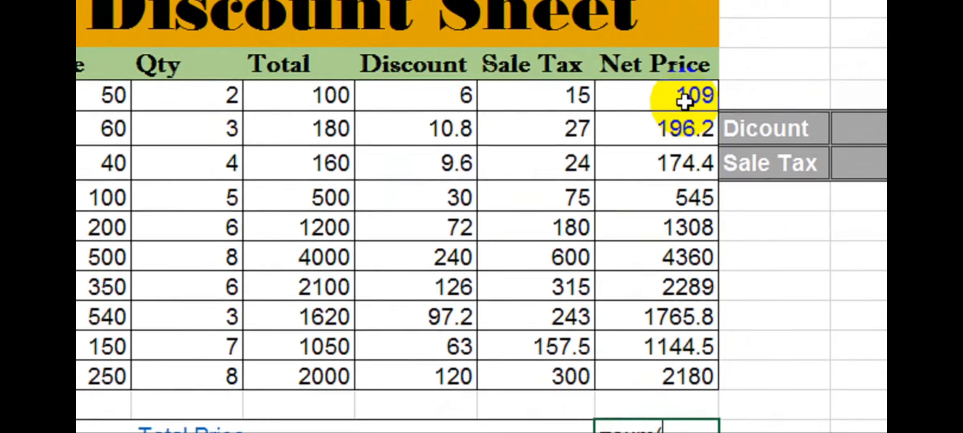
click(684, 108)
key(shift+Down)
key(shift+Down)
key(shift+Down)
key(shift+Down)
key(shift+Down)
key(shift+Down)
key(shift+Down)
key(shift+Down)
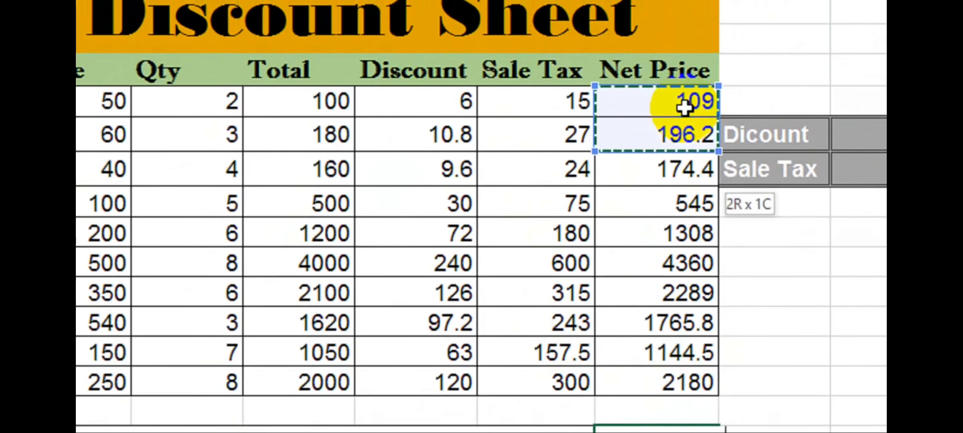
key(shift+Down)
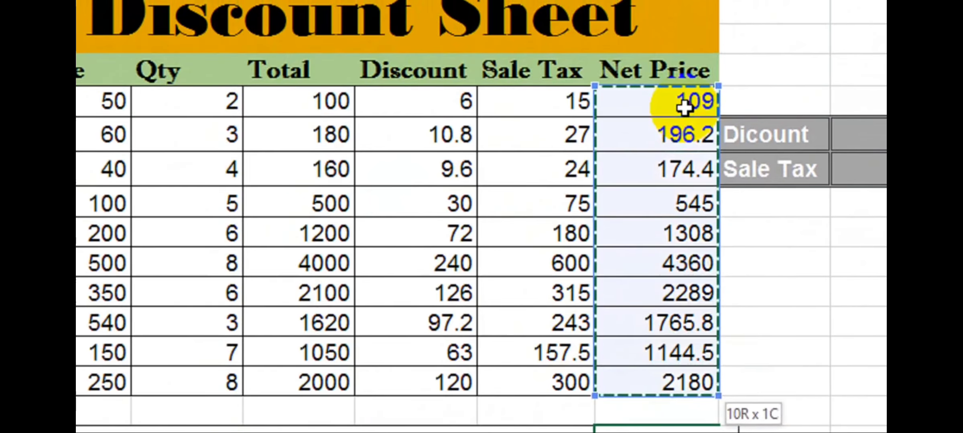
text())
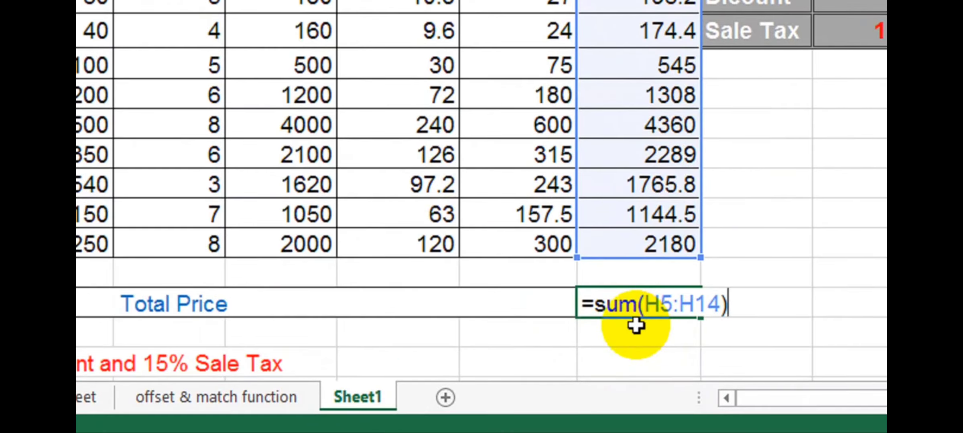
key(Return)
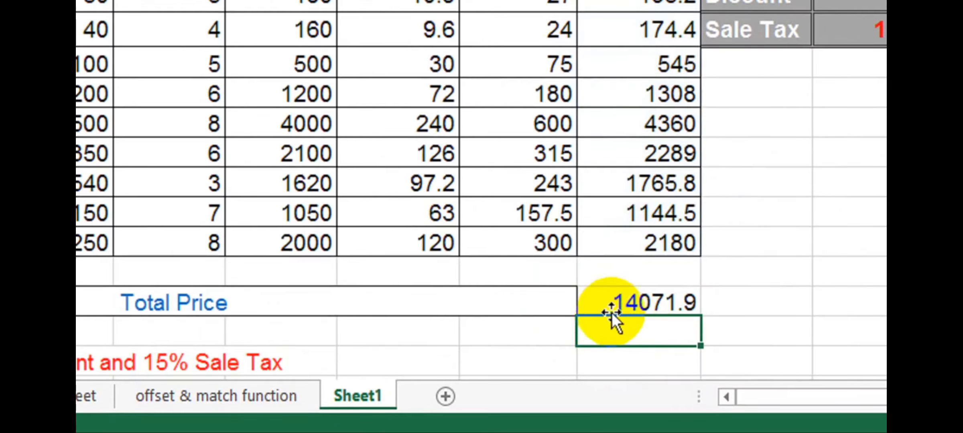
click(707, 301)
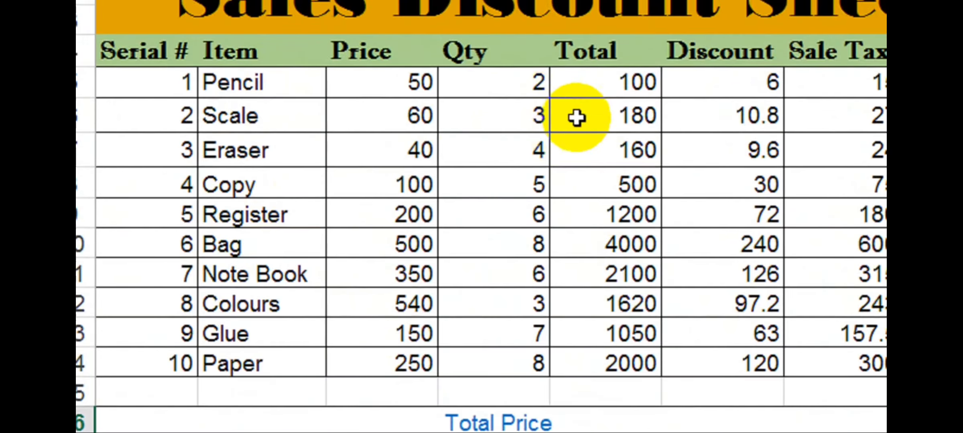
drag(576, 118, 636, 132)
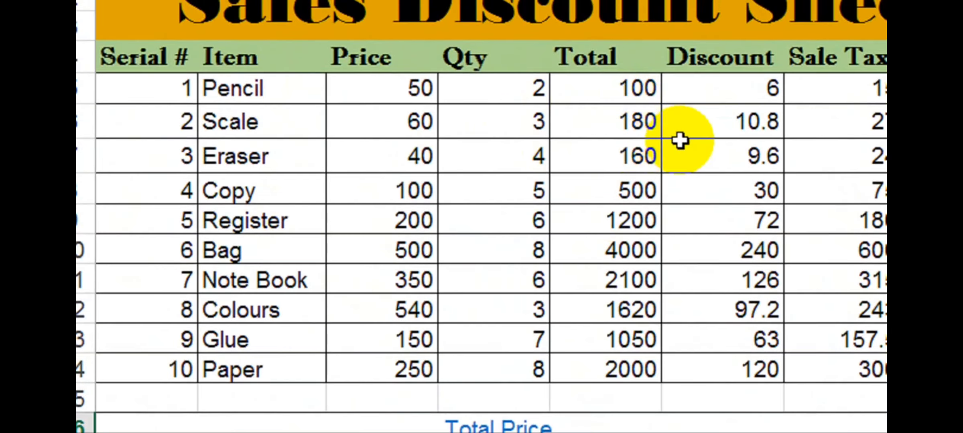